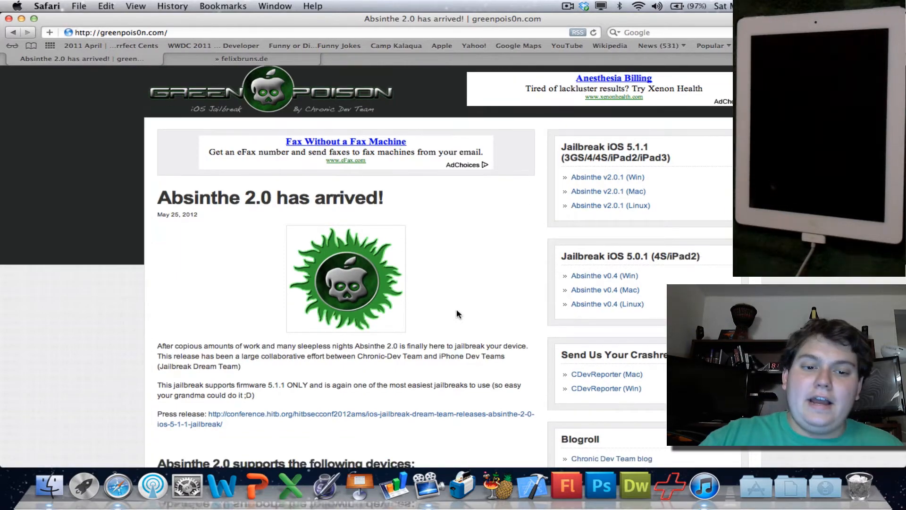
{"action": "scroll", "coordinate": [457, 313], "scroll_direction": "down", "scroll_amount": 10}
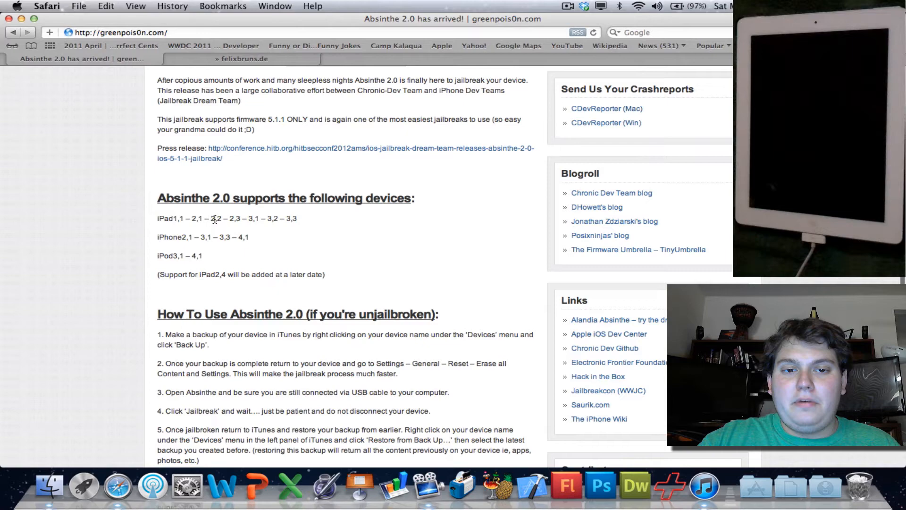
{"action": "scroll", "coordinate": [411, 256], "scroll_direction": "down", "scroll_amount": 3}
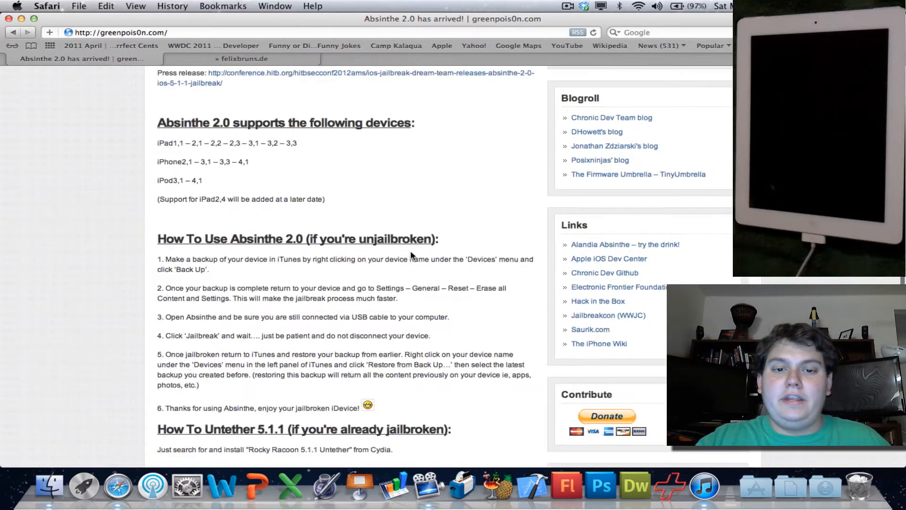
{"action": "scroll", "coordinate": [410, 256], "scroll_direction": "down", "scroll_amount": 3}
{"action": "scroll", "coordinate": [411, 255], "scroll_direction": "down", "scroll_amount": 3}
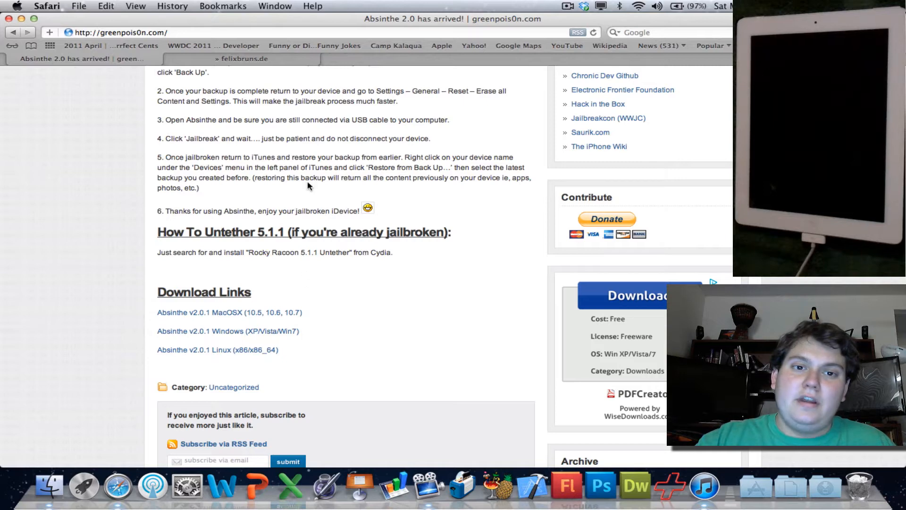
{"action": "scroll", "coordinate": [308, 181], "scroll_direction": "up", "scroll_amount": 10}
{"action": "scroll", "coordinate": [308, 180], "scroll_direction": "up", "scroll_amount": 10}
{"action": "scroll", "coordinate": [206, 185], "scroll_direction": "up", "scroll_amount": 2}
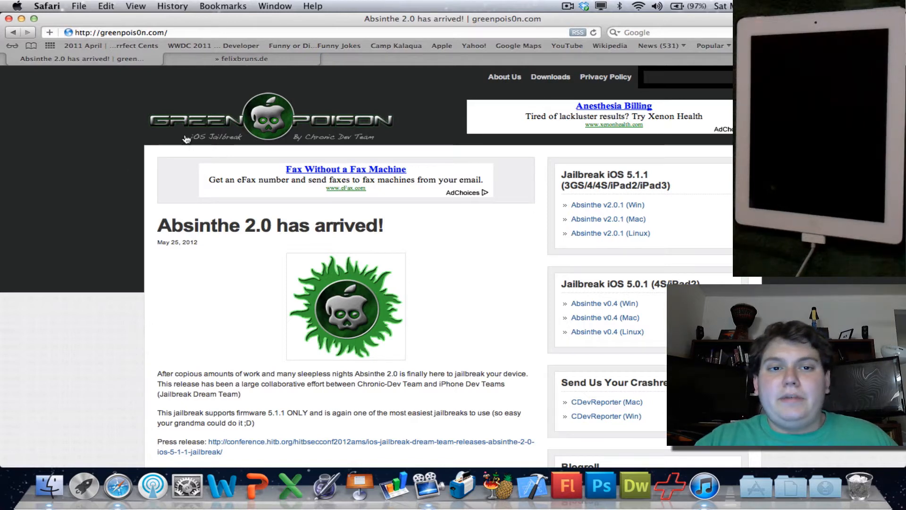
Step: Load the felixbruns.de iPod/firmware/ page and look through the device firmware choices
{"action": "left_click", "coordinate": [220, 61]}
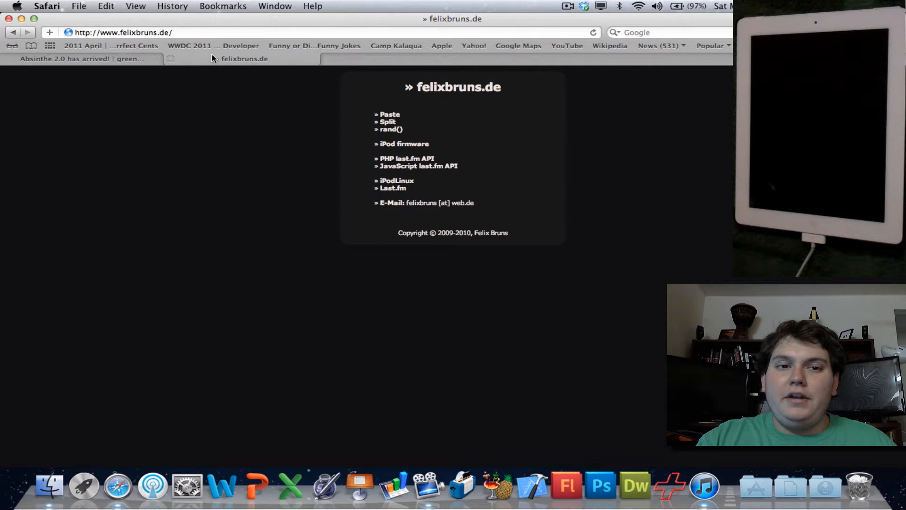
{"action": "left_click", "coordinate": [211, 34]}
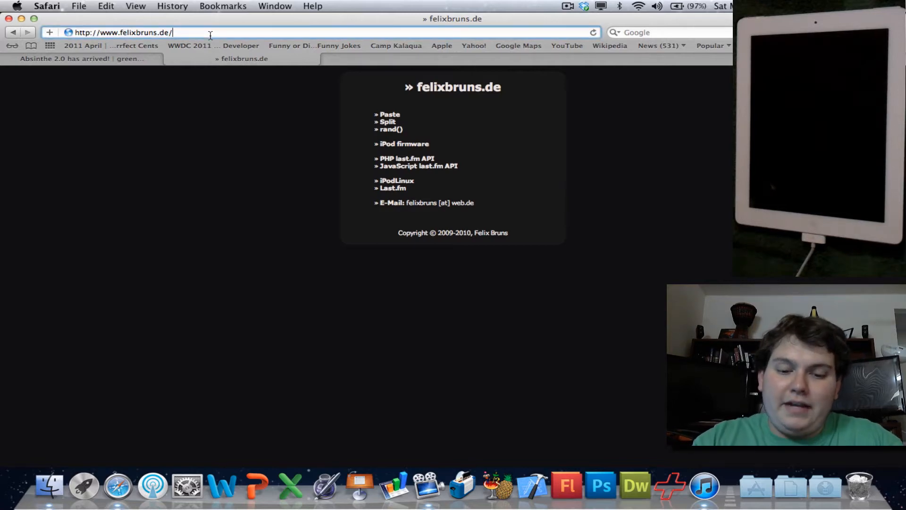
{"action": "type", "text": "iPod/firmware/"}
{"action": "key", "text": "Return"}
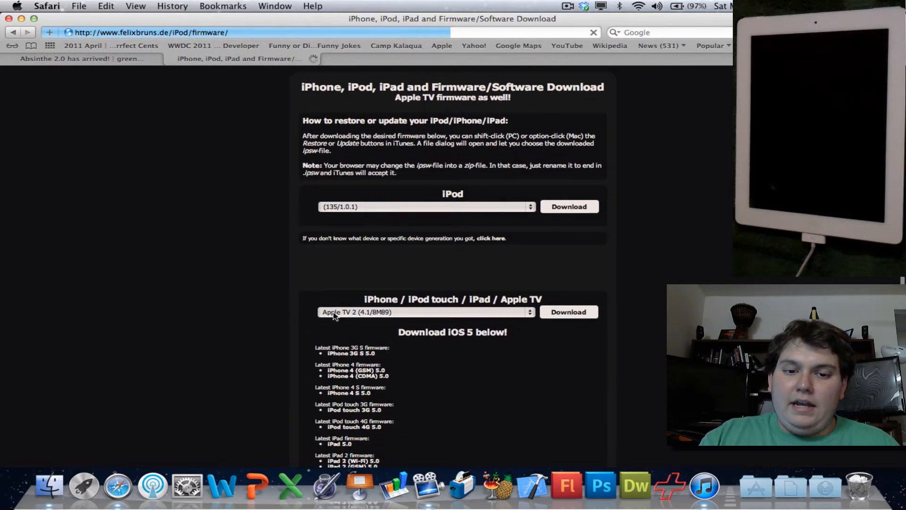
{"action": "left_click", "coordinate": [407, 314]}
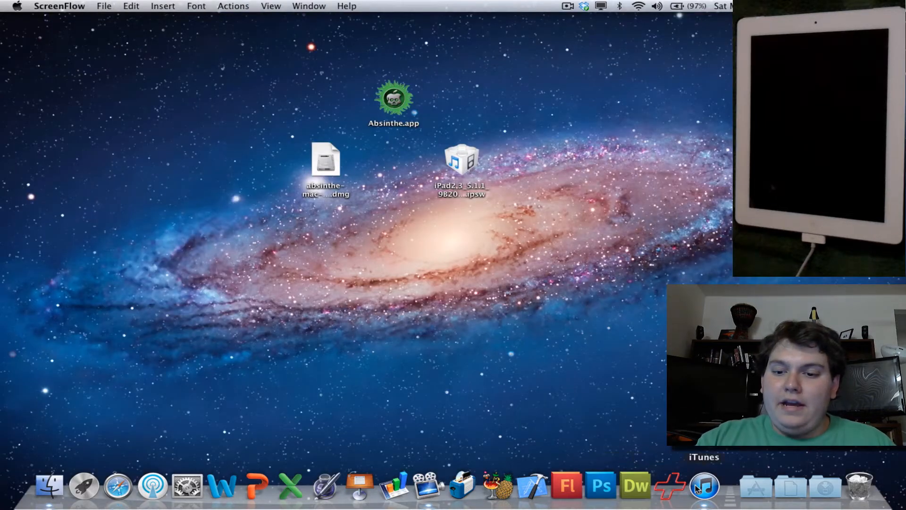
Step: Bring iTunes forward and start a restore from a chosen firmware file on the iPad summary
{"action": "left_click", "coordinate": [706, 488]}
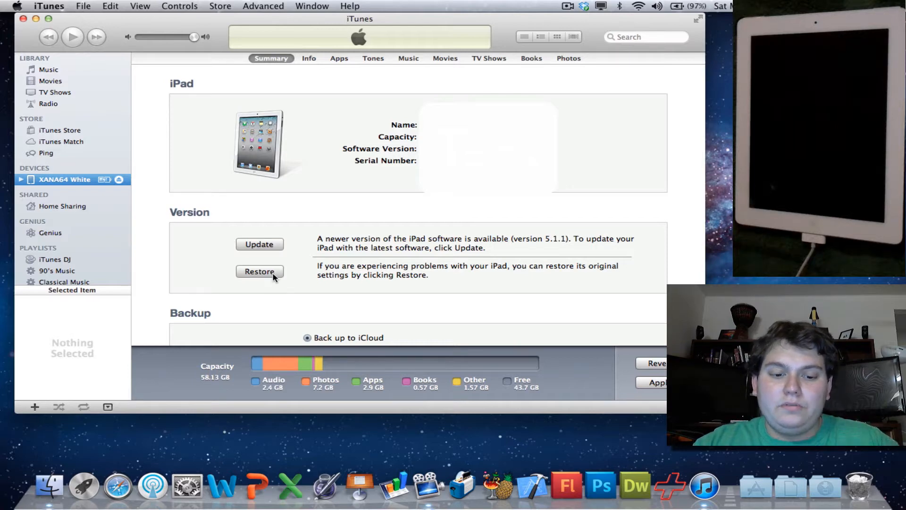
{"action": "left_click", "coordinate": [273, 275], "text": "alt"}
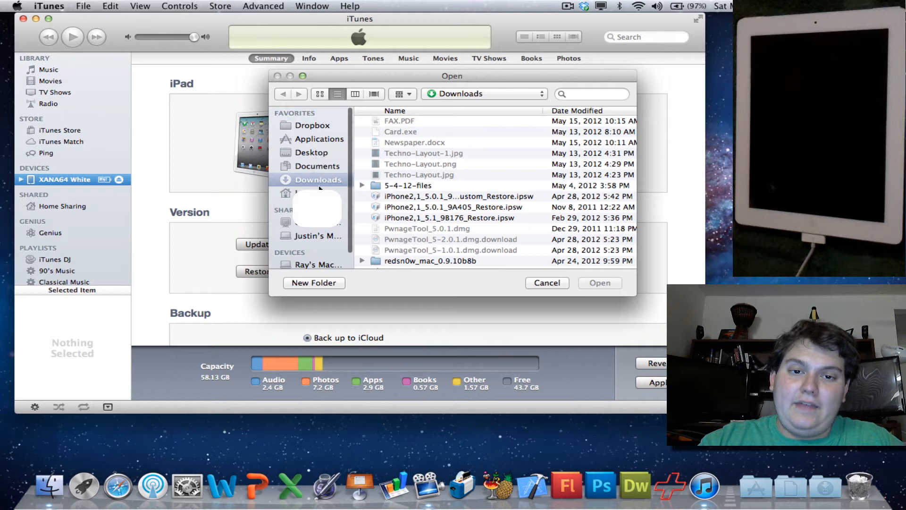
Step: Restore the iPad from iPad2,3_5.1.1_9B206_Restore.ipsw on the Desktop and confirm erasing to iOS 5.1.1
{"action": "left_click", "coordinate": [310, 152]}
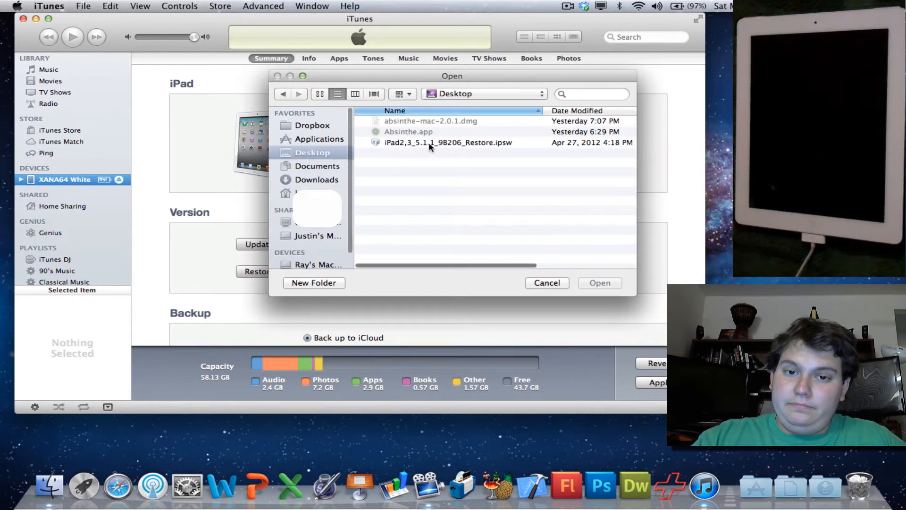
{"action": "left_click", "coordinate": [430, 144]}
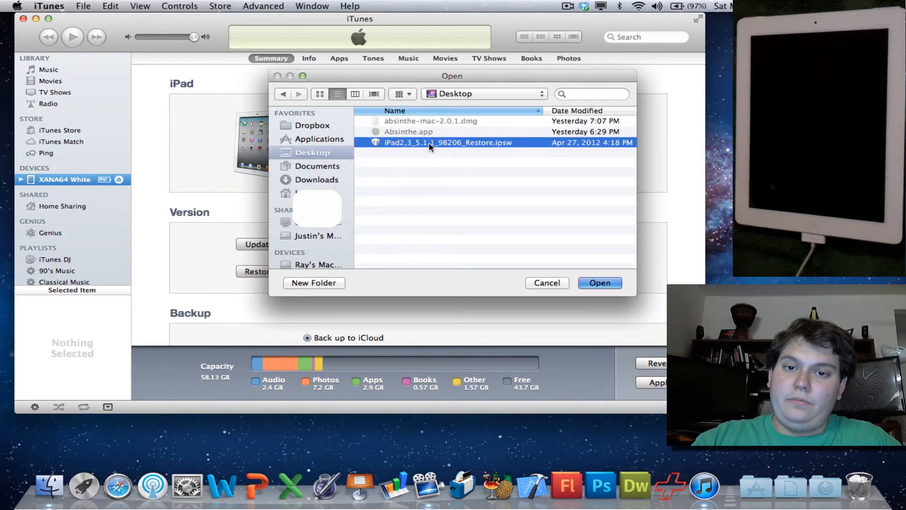
{"action": "double_click", "coordinate": [429, 146]}
{"action": "left_click", "coordinate": [570, 181]}
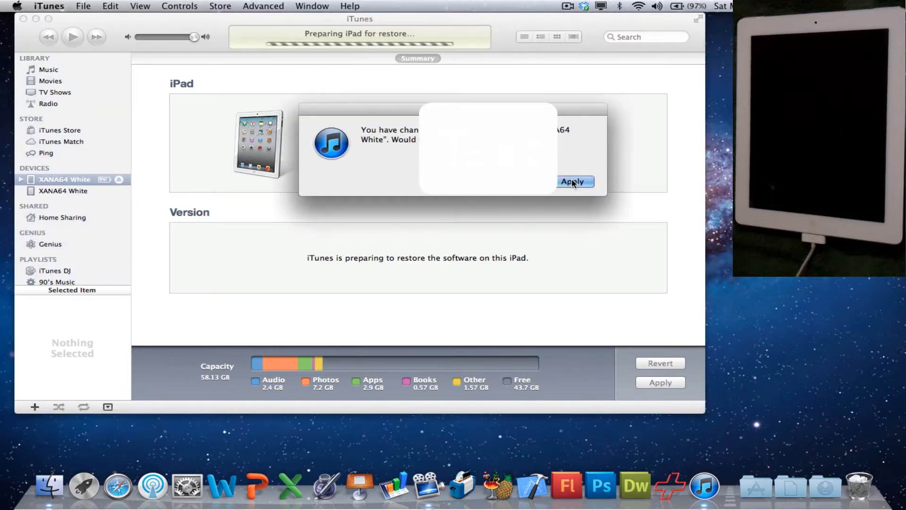
Step: Apply the pending changes so the factory restore proceeds to completion
{"action": "left_click", "coordinate": [571, 180]}
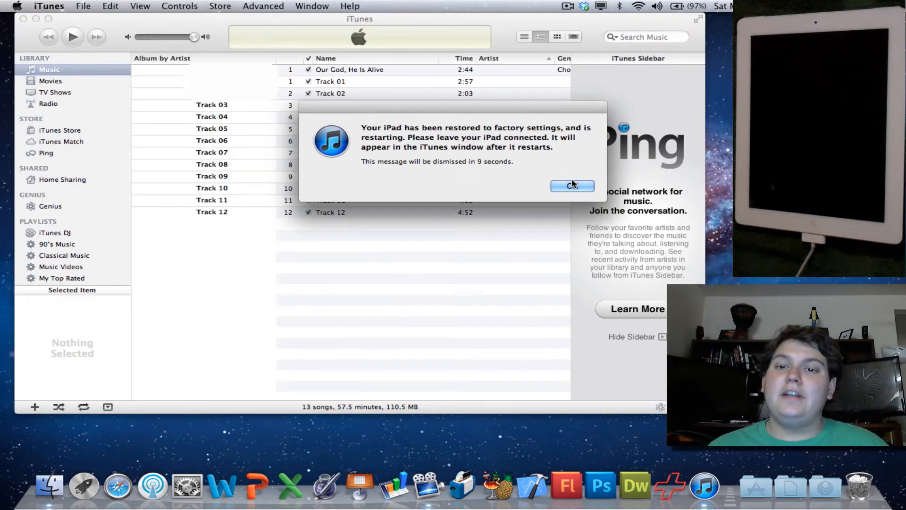
Step: Dismiss the factory-restore notice and quit iTunes
{"action": "left_click", "coordinate": [573, 187]}
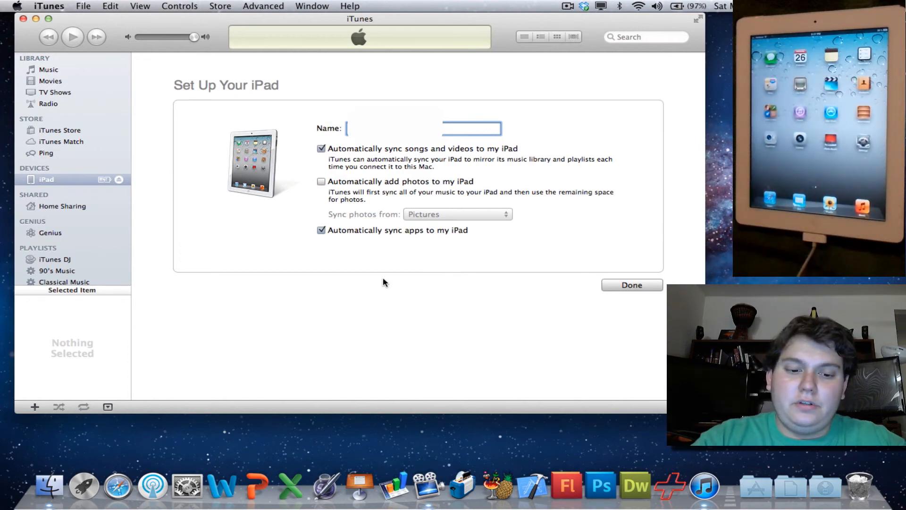
{"action": "key", "text": "super+q"}
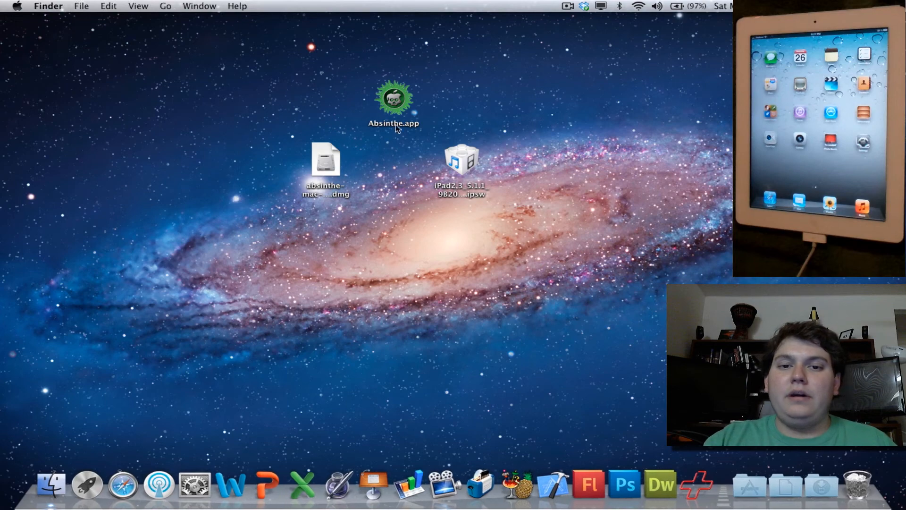
Step: Launch Absinthe.app from the desktop, allow the downloaded app, and centre its window
{"action": "double_click", "coordinate": [394, 104]}
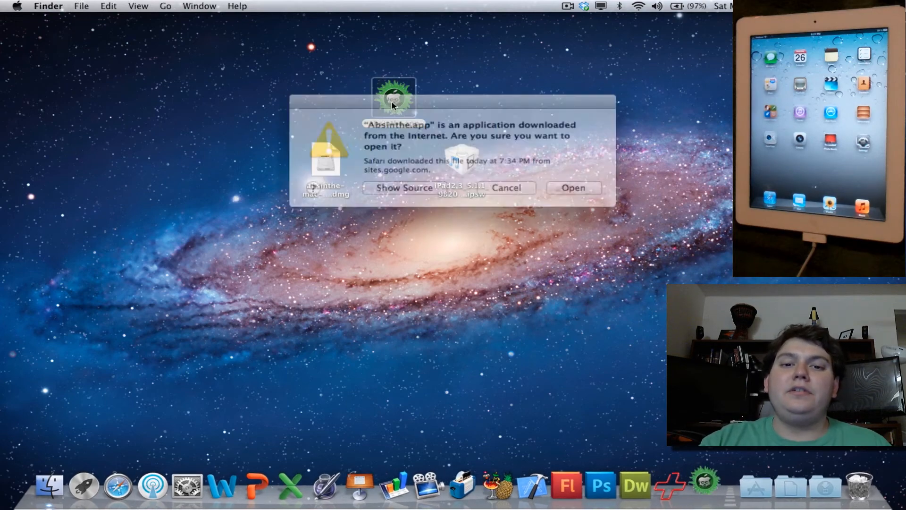
{"action": "left_click", "coordinate": [569, 187]}
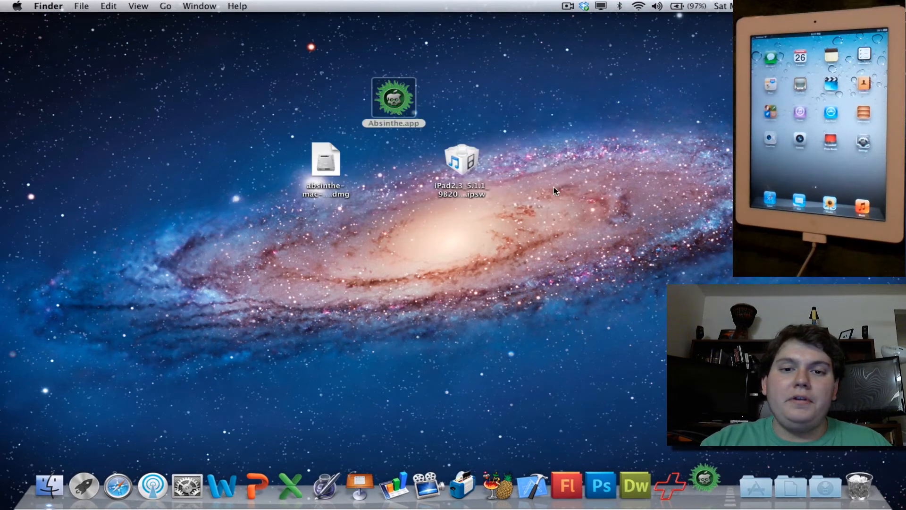
{"action": "mouse_move", "coordinate": [170, 272]}
{"action": "left_mouse_down"}
{"action": "mouse_move", "coordinate": [204, 236]}
{"action": "mouse_move", "coordinate": [481, 119]}
{"action": "left_mouse_up"}
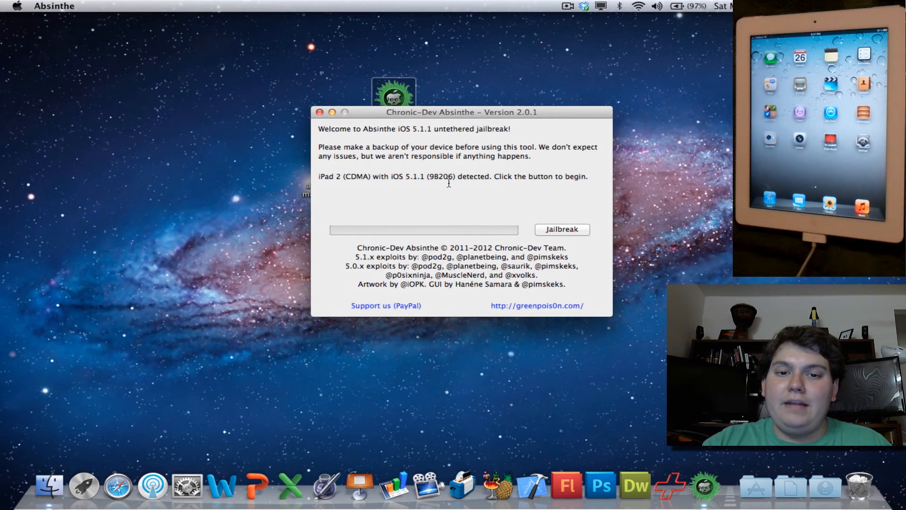
Step: Start jailbreaking the detected iPad 2 (CDMA) on iOS 5.1.1
{"action": "left_click", "coordinate": [578, 234]}
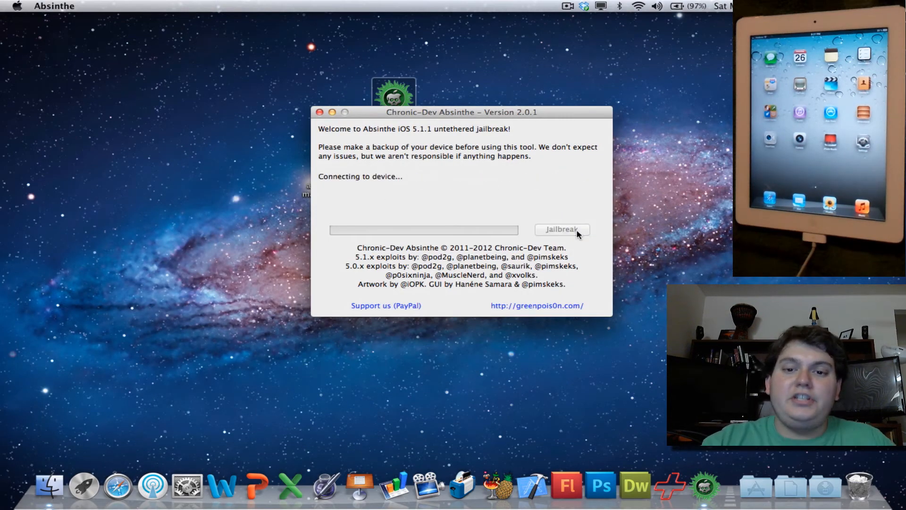